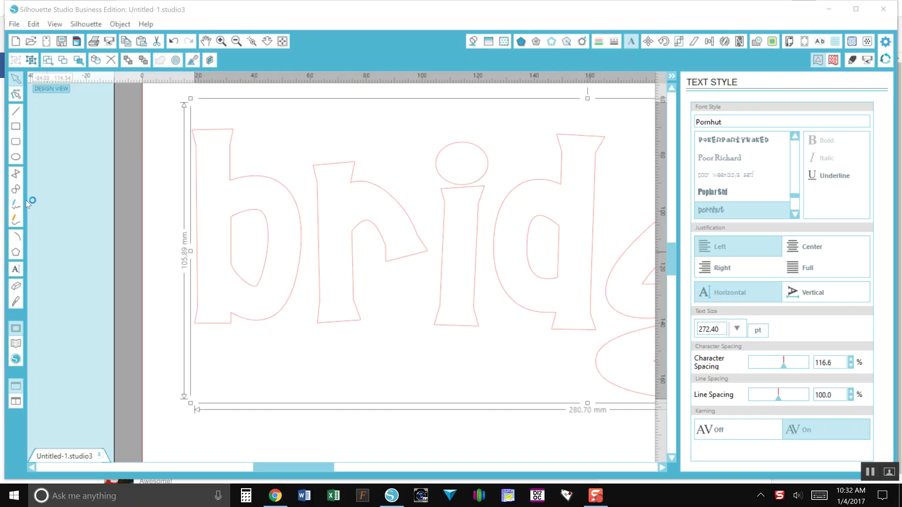
Step: Draw a vertical rectangle about 1.5 mm wide and 53.7 mm tall where the b's stem meets its bowl, and fill it black
click(16, 127)
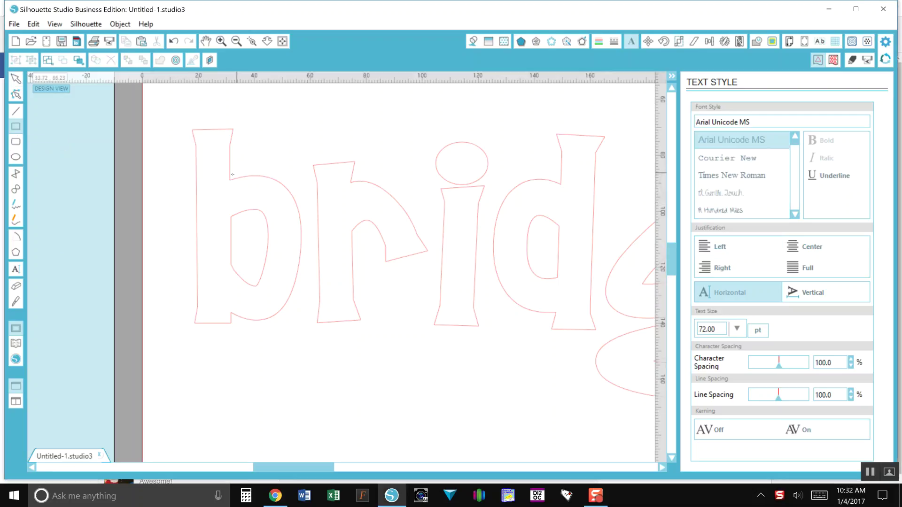
drag(232, 174, 241, 324)
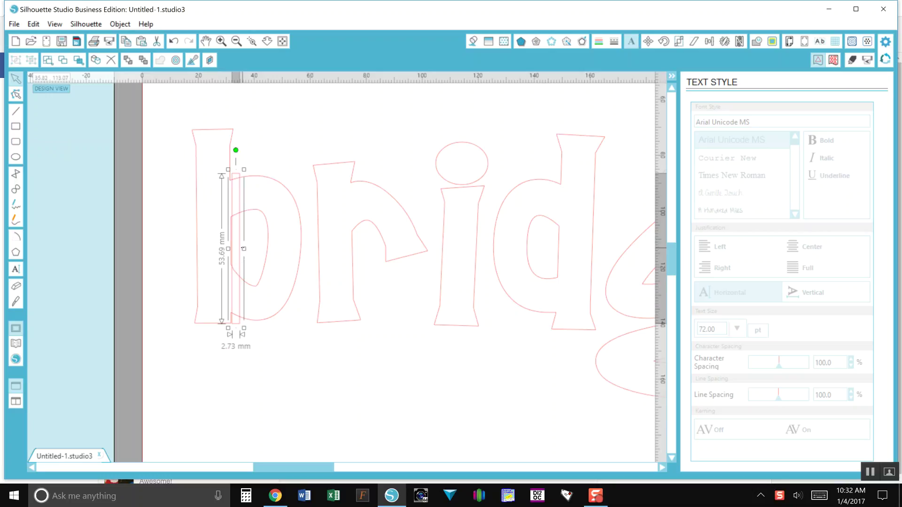
mouse_move(243, 249)
mouse_down()
mouse_move(252, 248)
mouse_move(240, 249)
mouse_up()
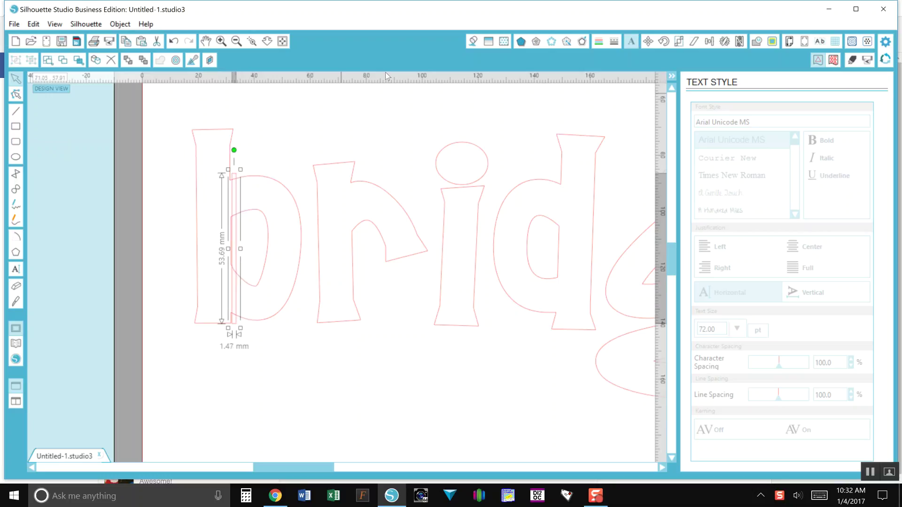
click(473, 41)
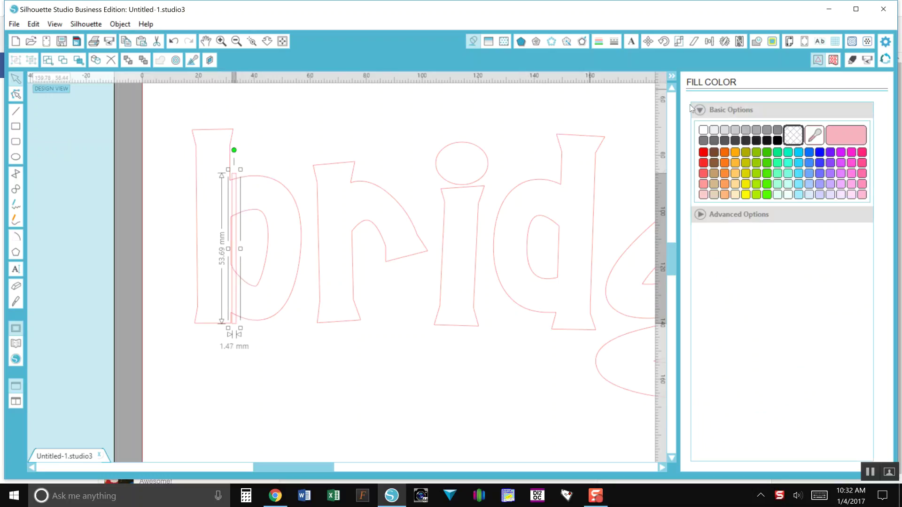
click(777, 140)
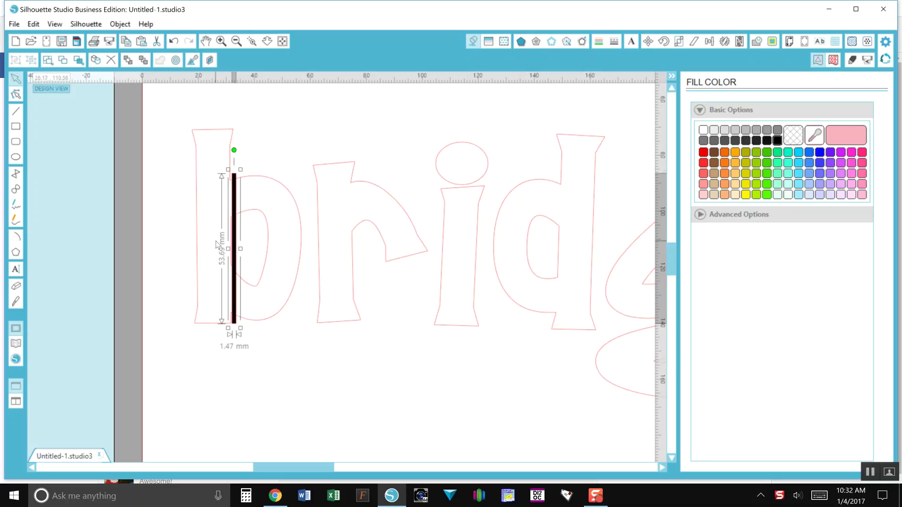
Step: Shift the black rectangle slightly so its edge lines up with the inner edge of the b's stem
scroll(242, 218, up, 3)
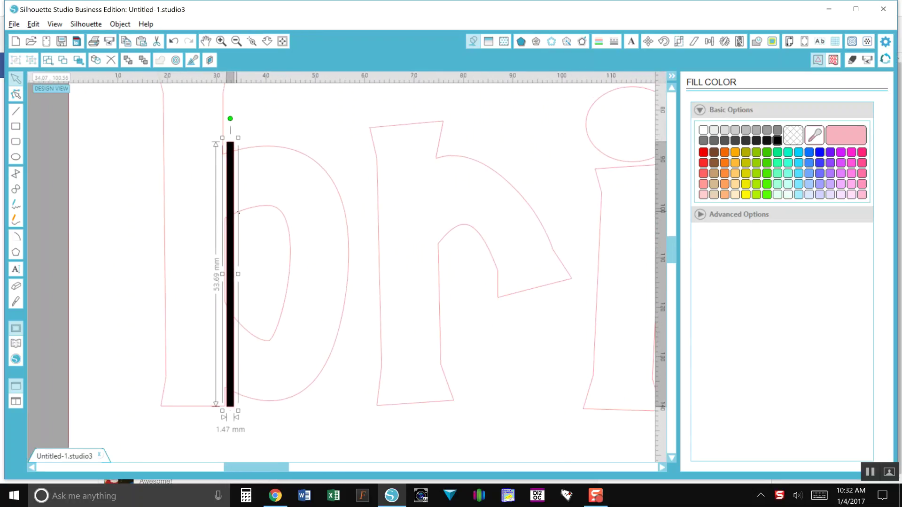
key(alt)
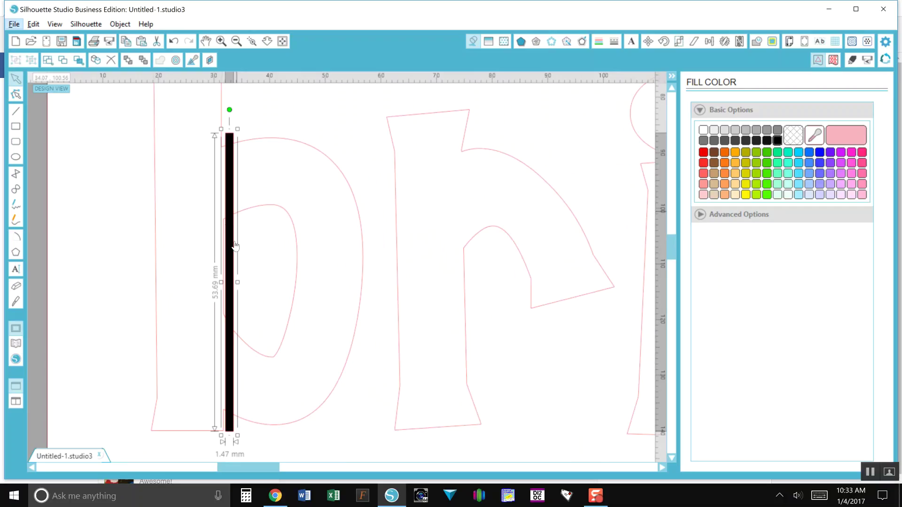
key(Left)
key(Up)
key(Left)
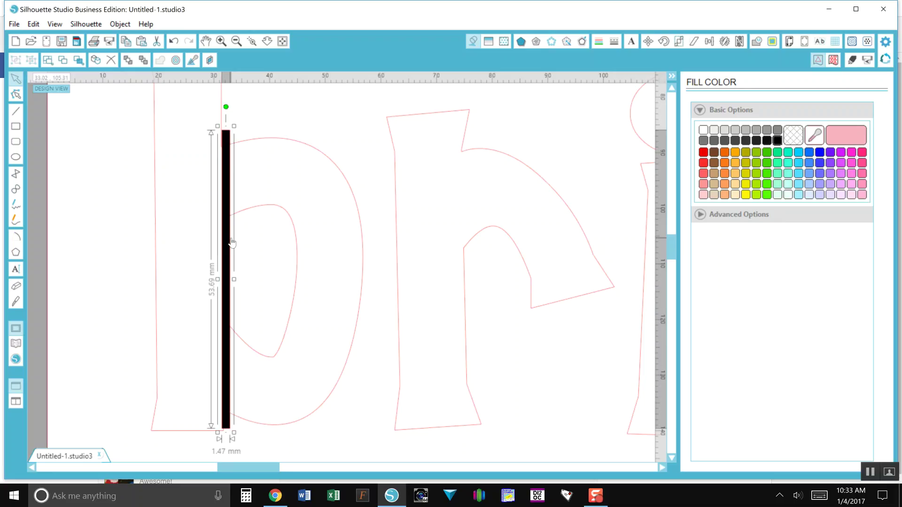
drag(232, 243, 233, 244)
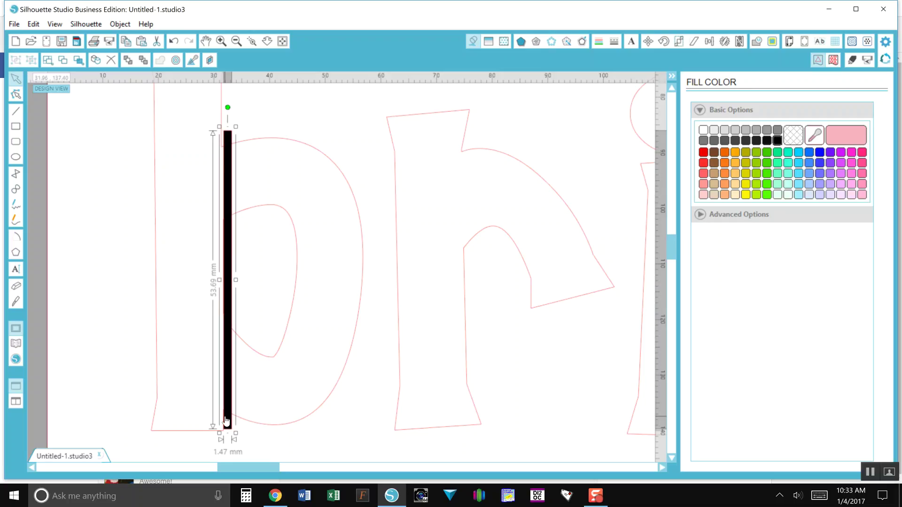
drag(226, 421, 225, 421)
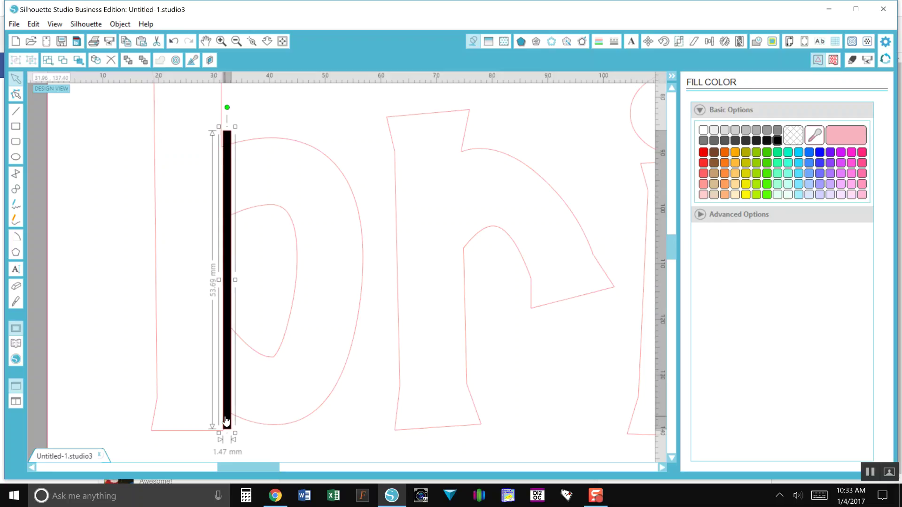
Step: Rotate the black rectangle slightly to match the slant of the b's stem, nudge it against the stem's edge, and deselect it
click(227, 111)
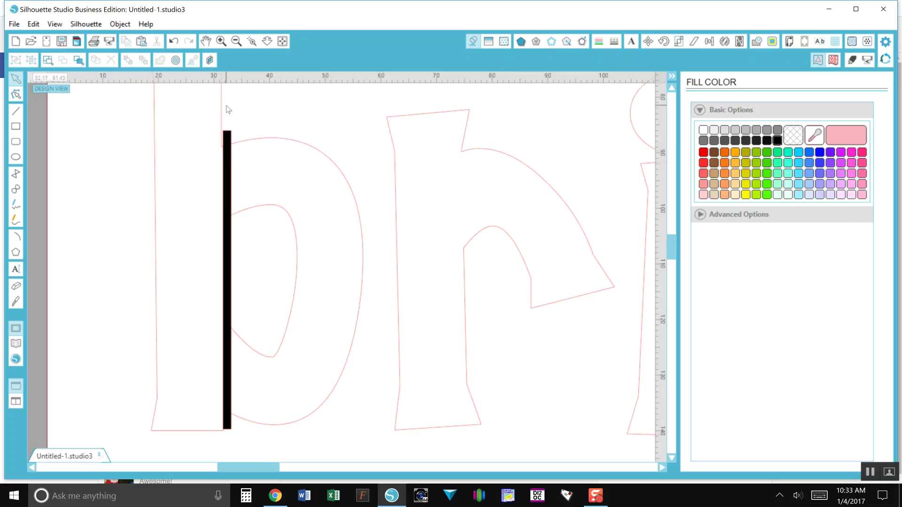
click(228, 136)
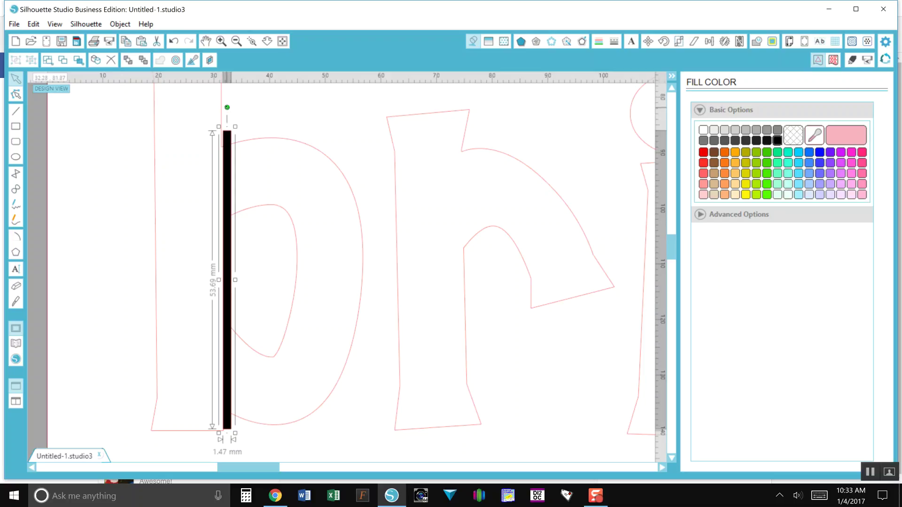
drag(227, 107, 226, 107)
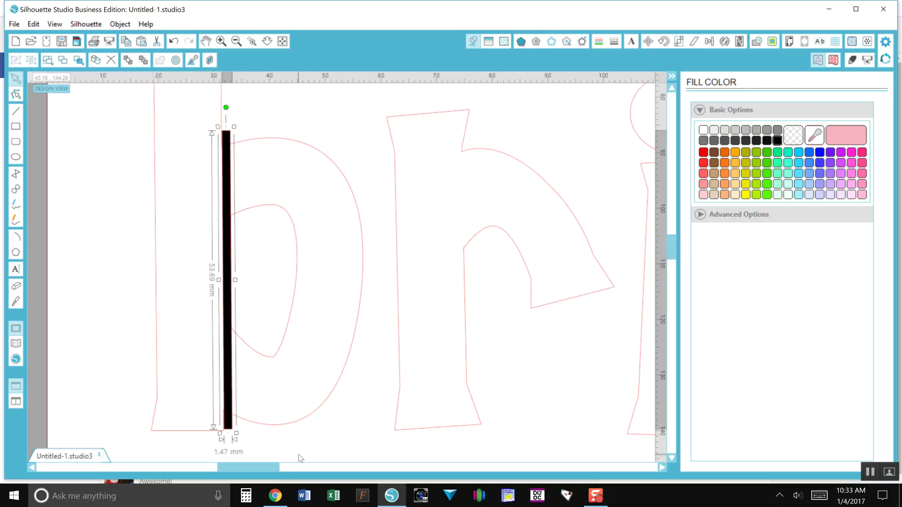
key(Left)
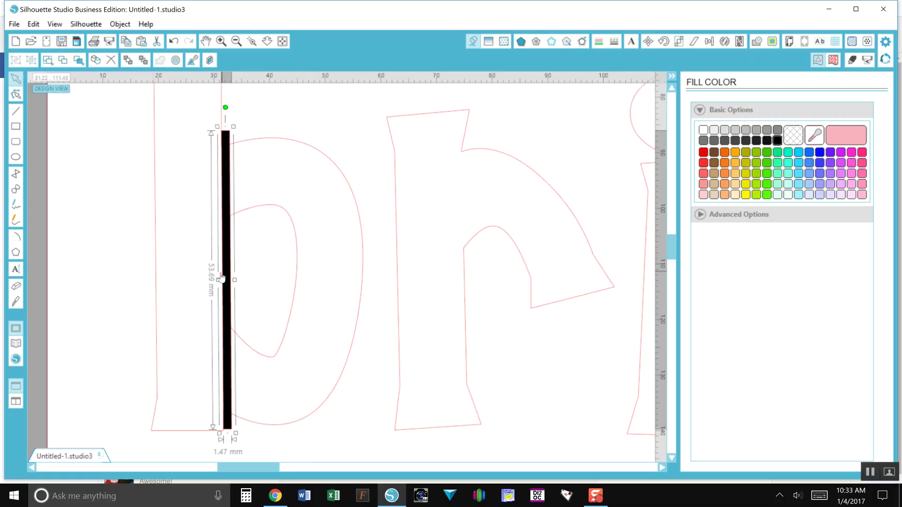
click(130, 264)
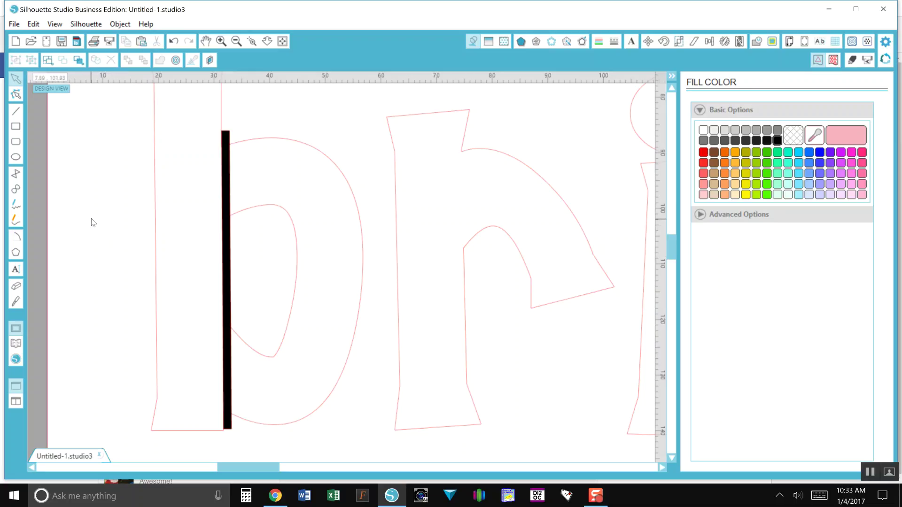
Step: Subtract the black rectangle from the lettering to cut a gap between the b's stem and bowl
drag(92, 219, 261, 250)
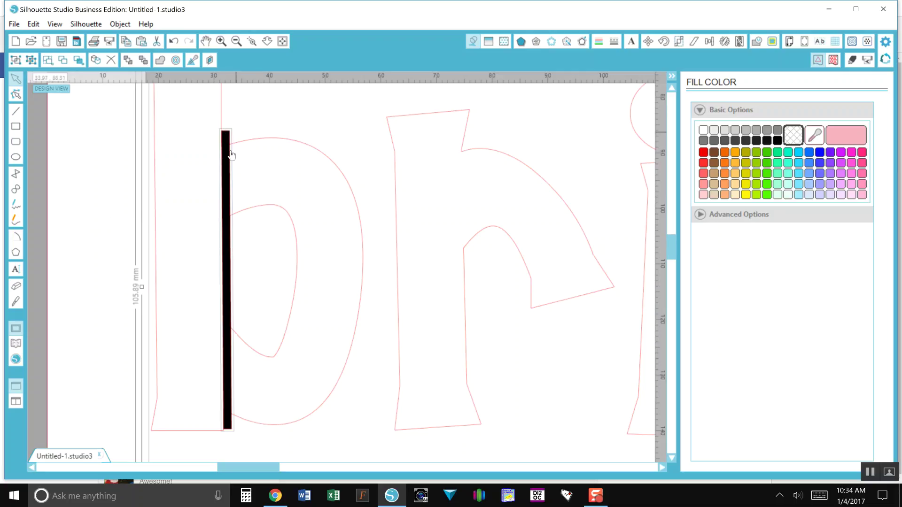
click(758, 42)
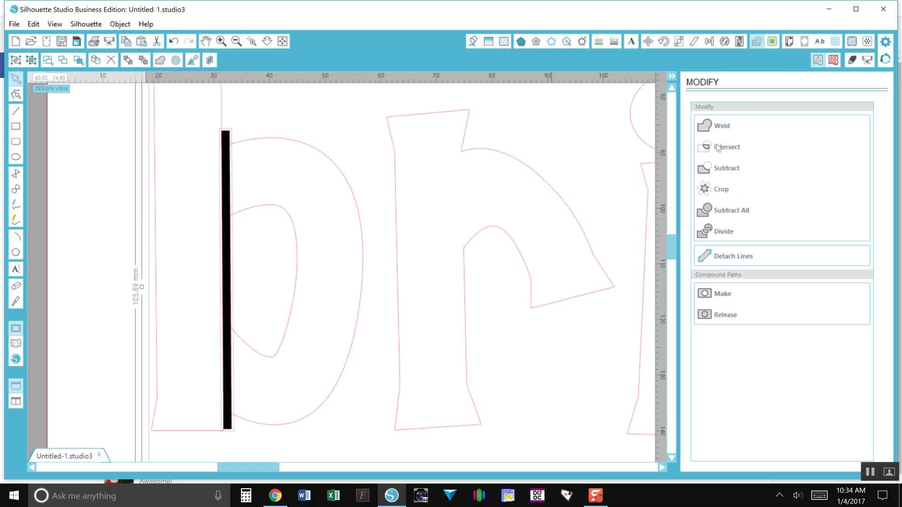
click(723, 168)
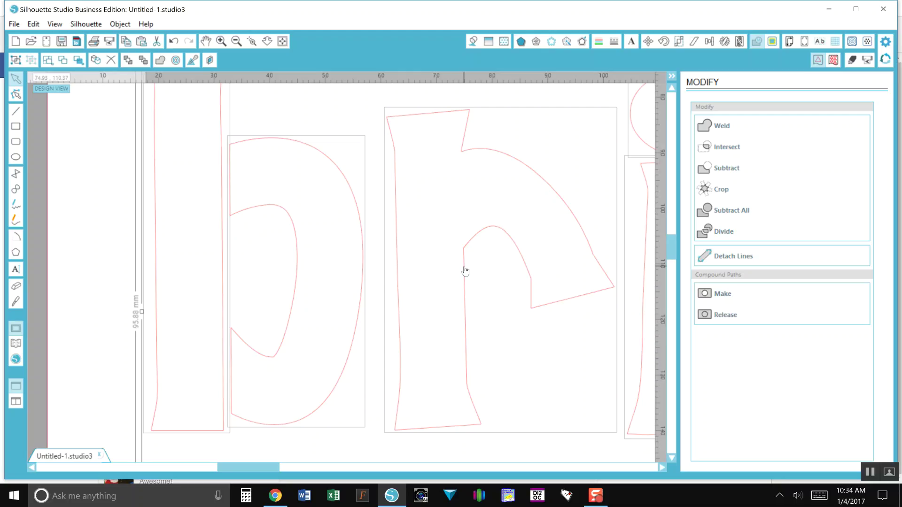
click(92, 300)
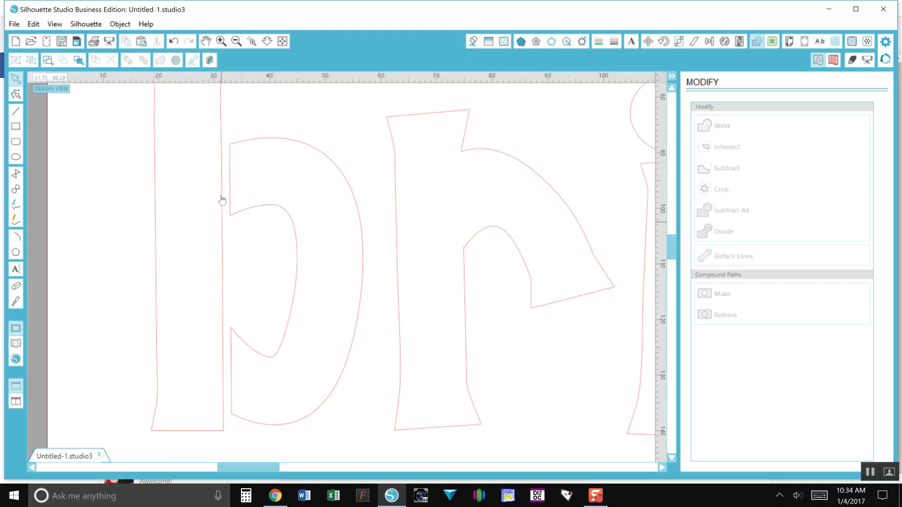
Step: Open the b's separated stem for point editing around the small notch on its inner edge
scroll(220, 153, up, 2)
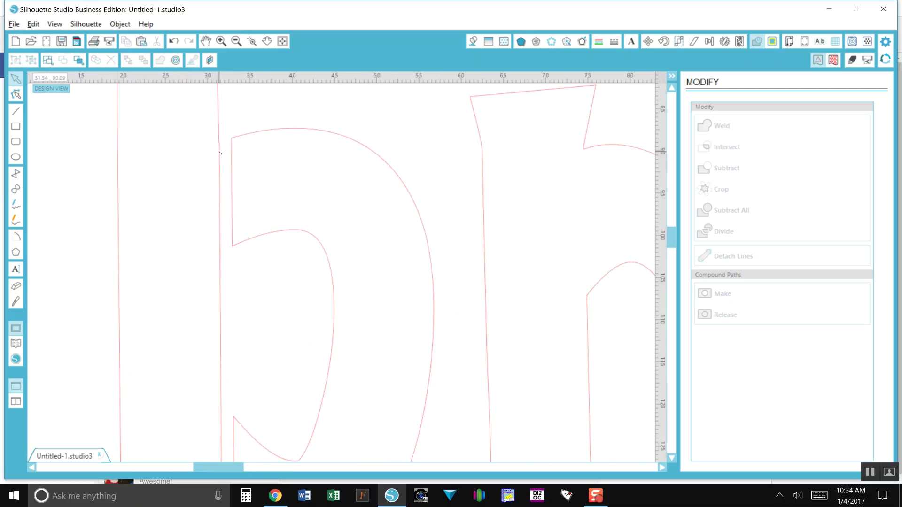
scroll(220, 153, up, 3)
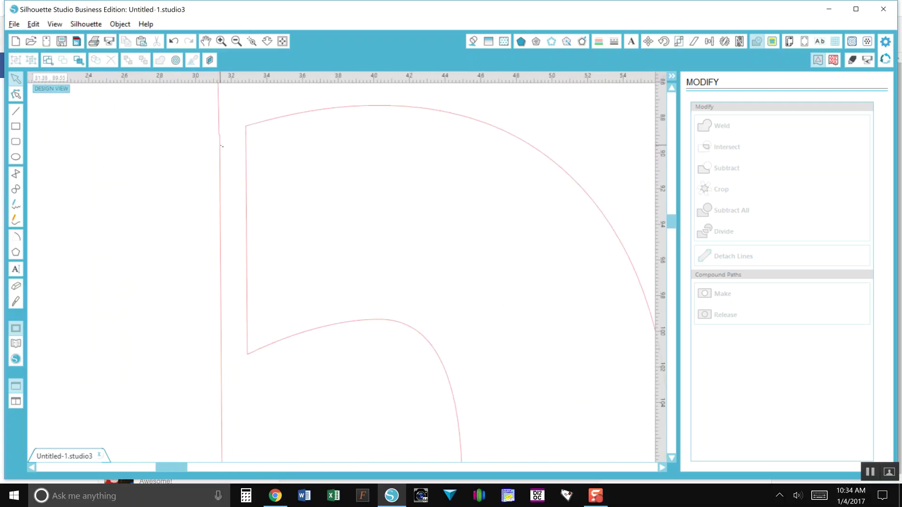
scroll(221, 146, up, 1)
key(alt)
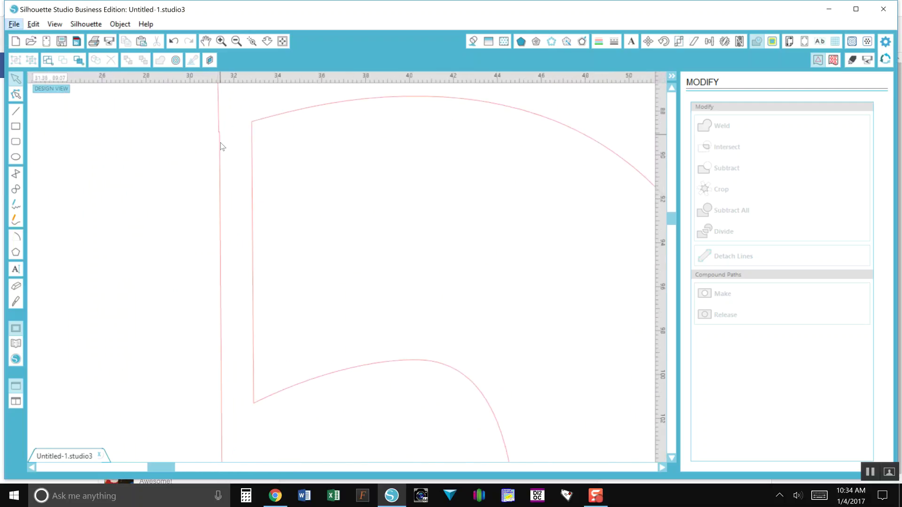
double_click(222, 146)
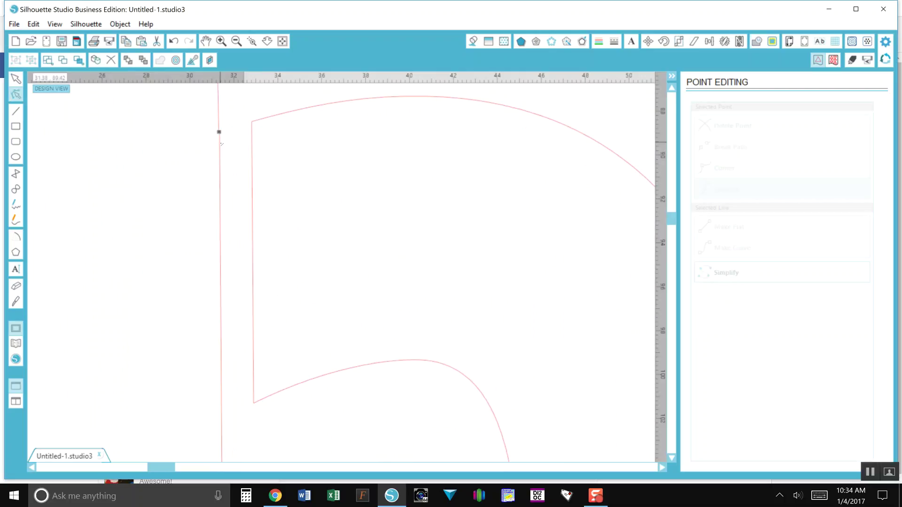
scroll(222, 144, down, 6)
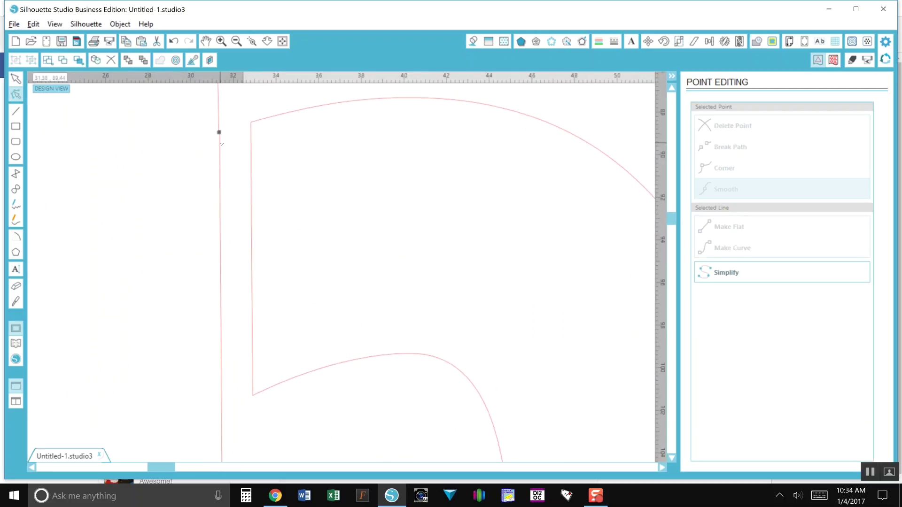
key(alt)
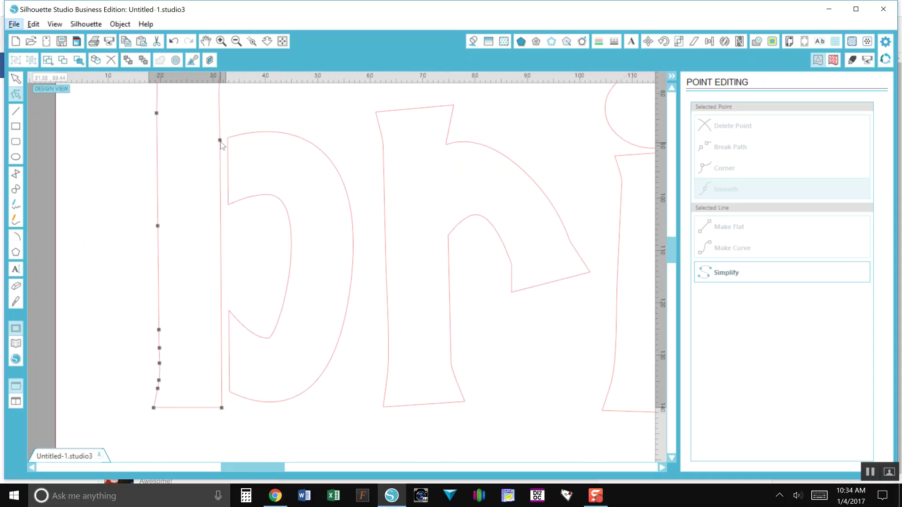
Step: Delete the edit point at the notch on the stem's inner edge and leave point editing
scroll(222, 145, up, 5)
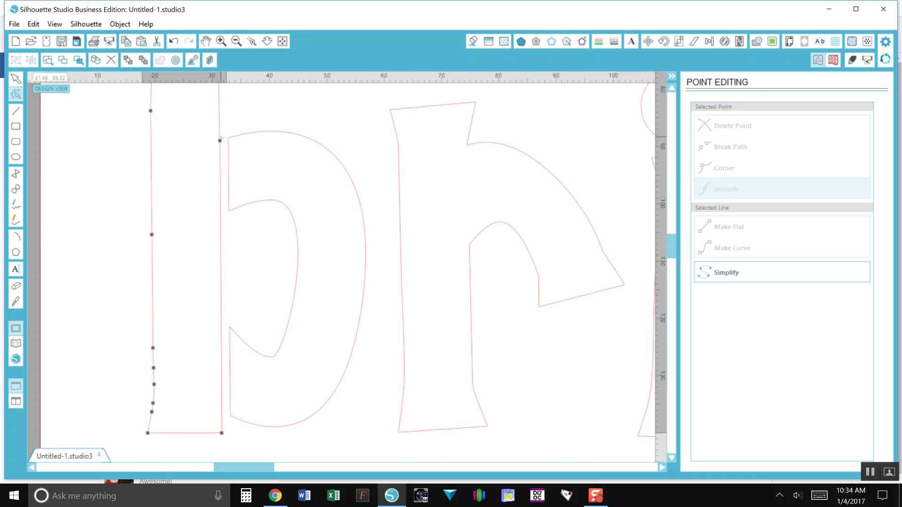
scroll(221, 139, up, 5)
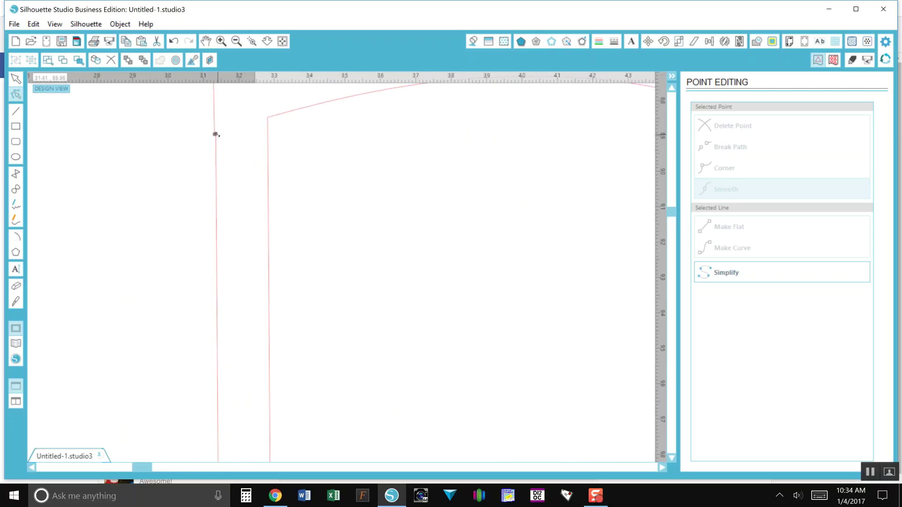
click(215, 133)
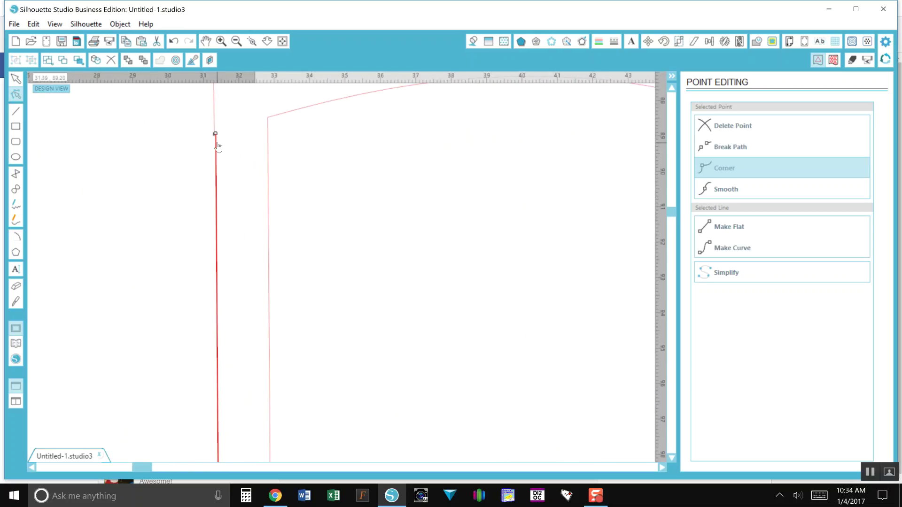
scroll(218, 147, down, 8)
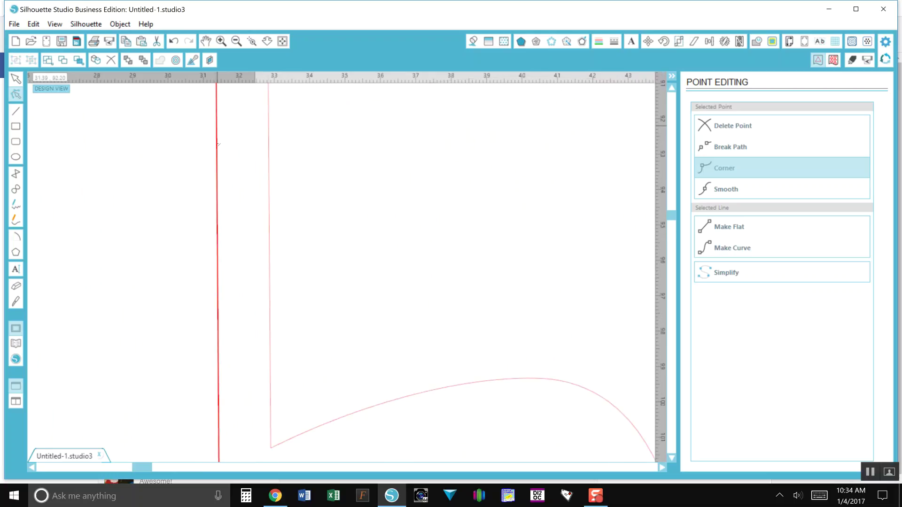
scroll(243, 263, down, 5)
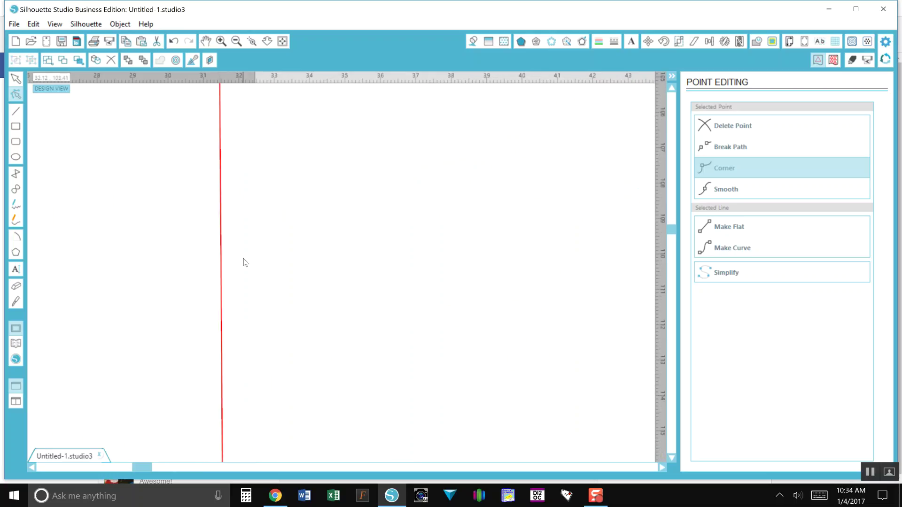
scroll(243, 262, down, 2)
scroll(244, 263, down, 6)
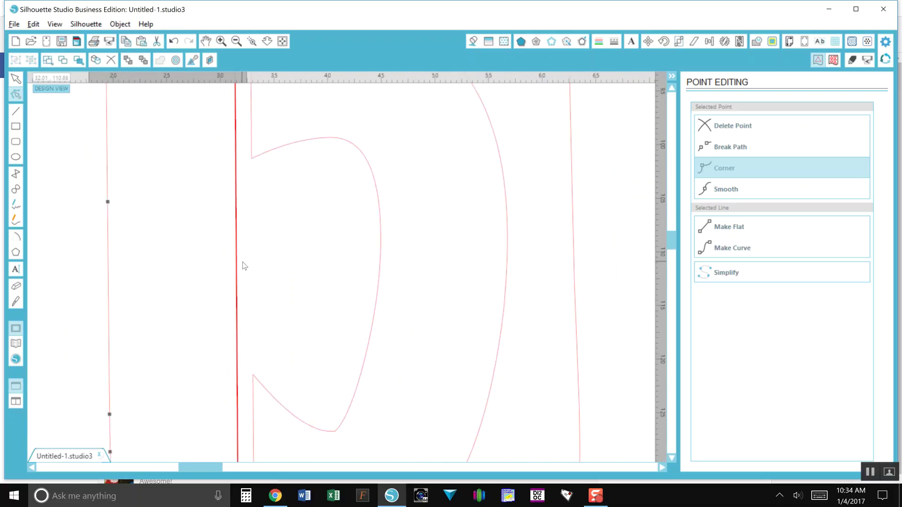
scroll(244, 267, down, 1)
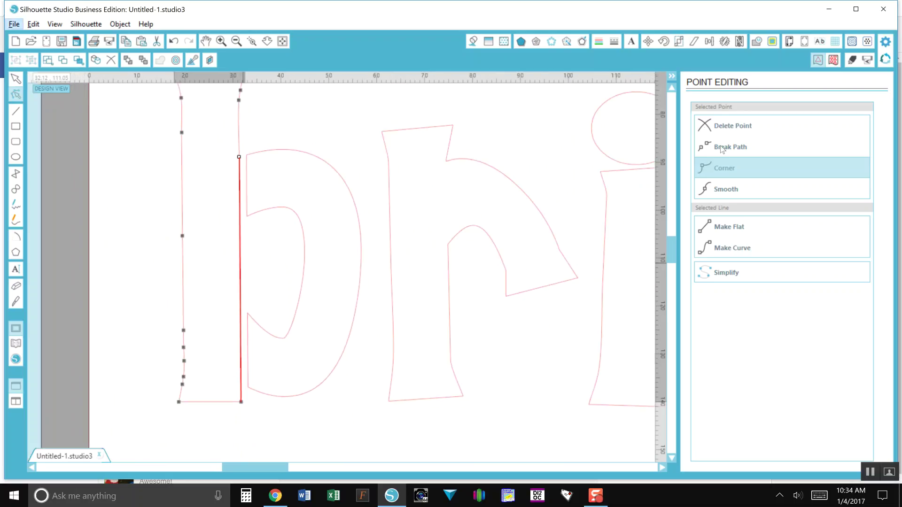
click(730, 126)
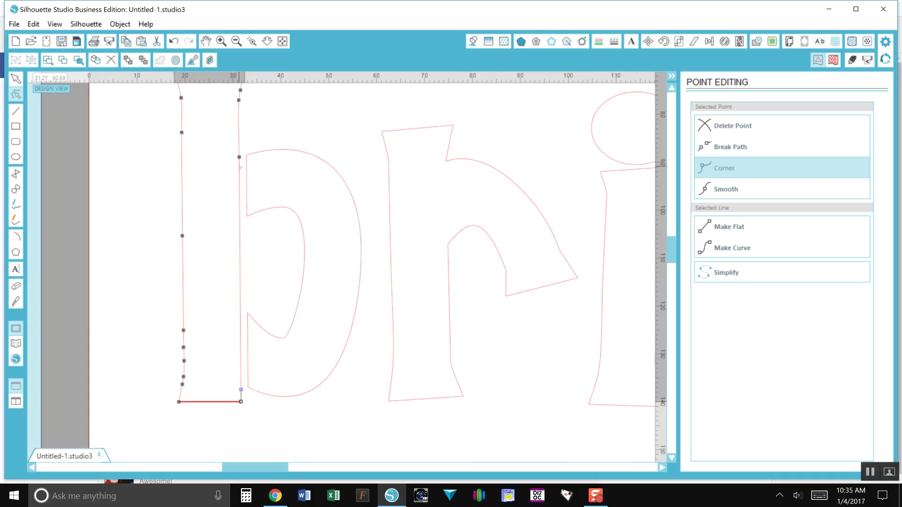
scroll(246, 235, up, 1)
click(258, 271)
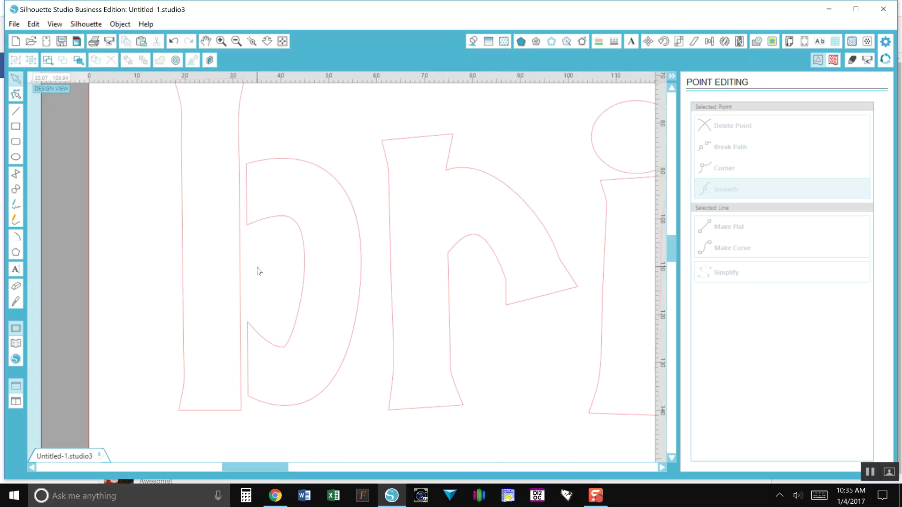